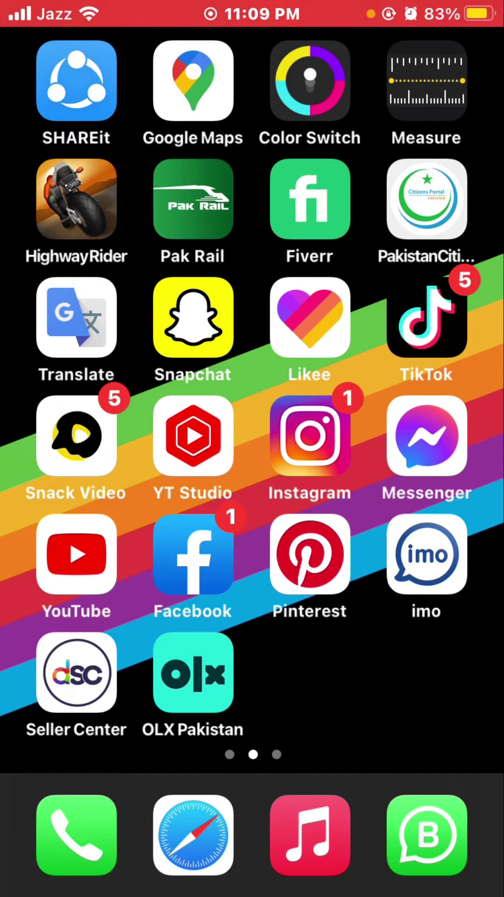
Swipe the Home Screen back to the first page showing the Settings icon
mouse_move(420, 673)
mouse_down()
mouse_move(105, 672)
mouse_move(420, 672)
mouse_up()
drag(105, 673, 420, 673)
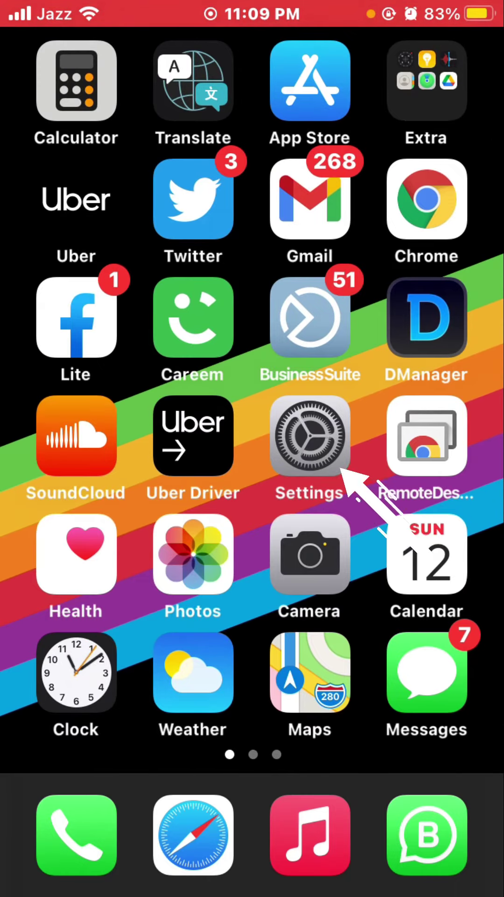
Launch the Settings app from the Home Screen
click(310, 438)
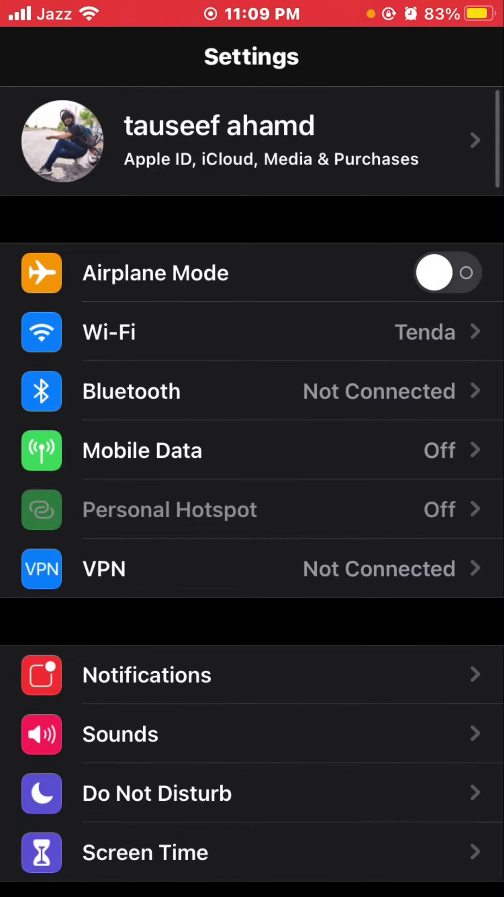
scroll(252, 490, down, 3)
scroll(253, 491, down, 5)
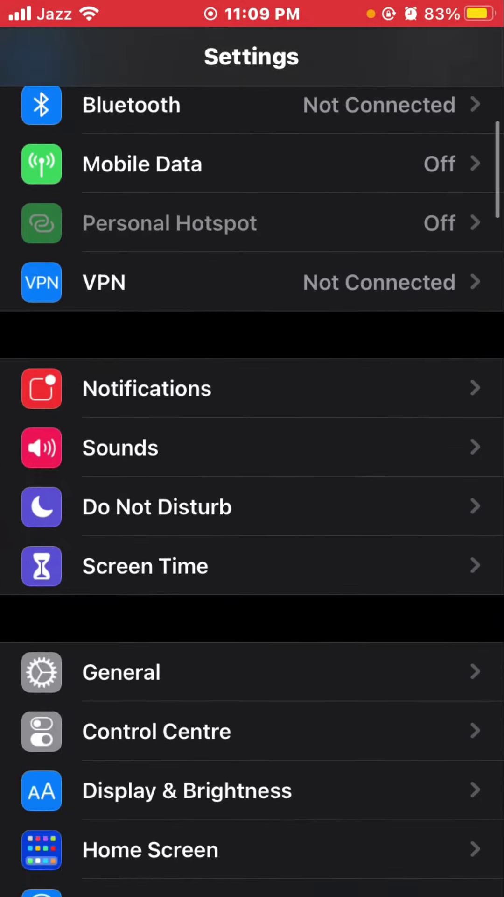
scroll(252, 490, down, 5)
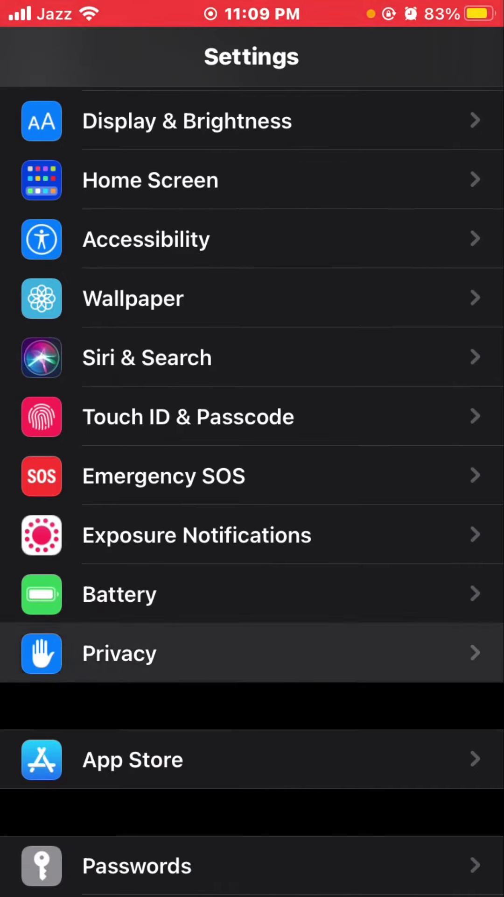
Go to Privacy, then Location Services to see each app's location access
click(119, 653)
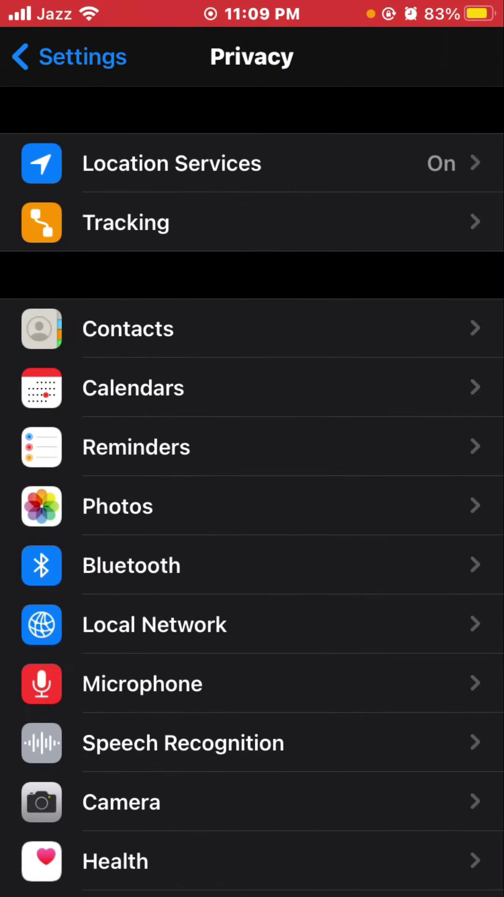
click(253, 163)
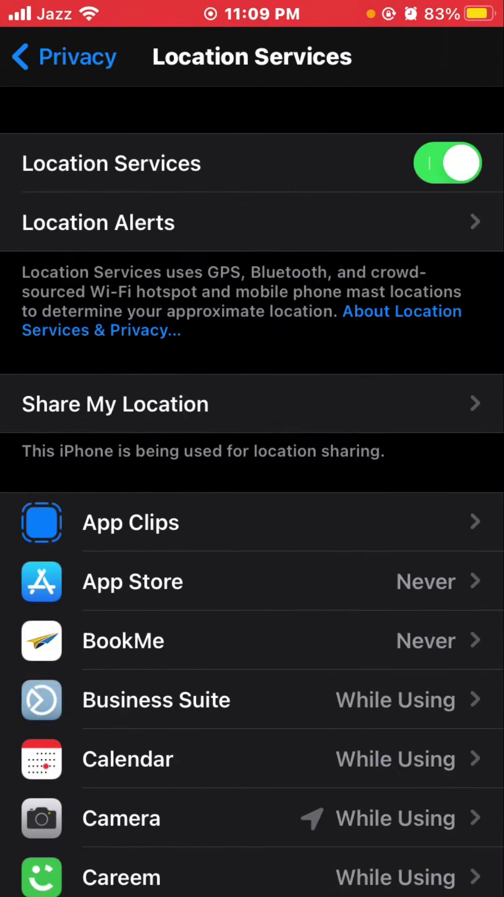
scroll(252, 491, down, 2)
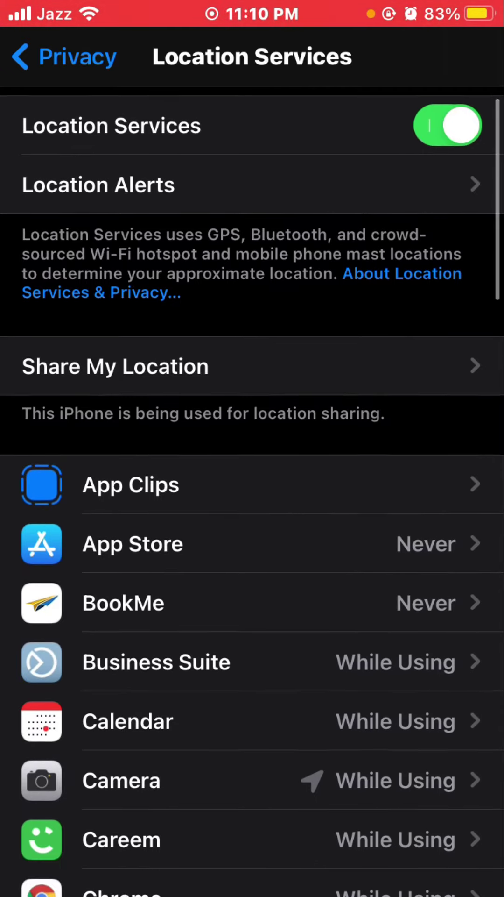
scroll(253, 491, down, 2)
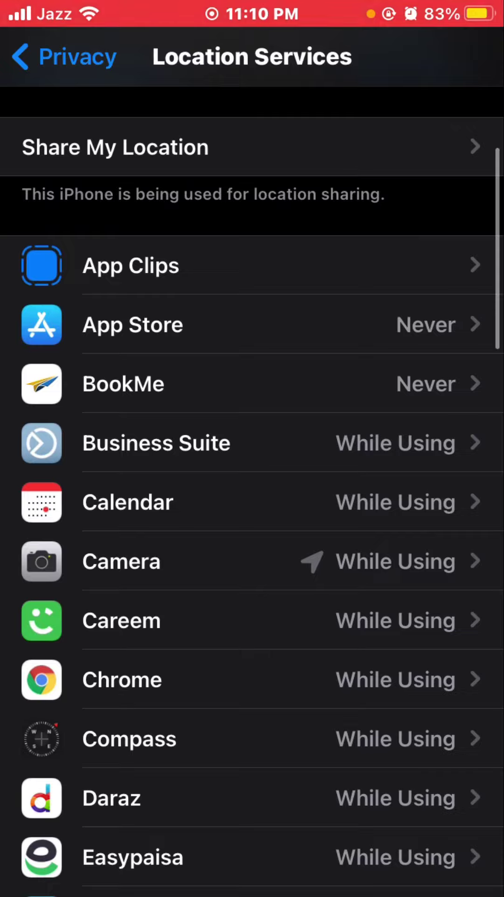
scroll(252, 490, up, 2)
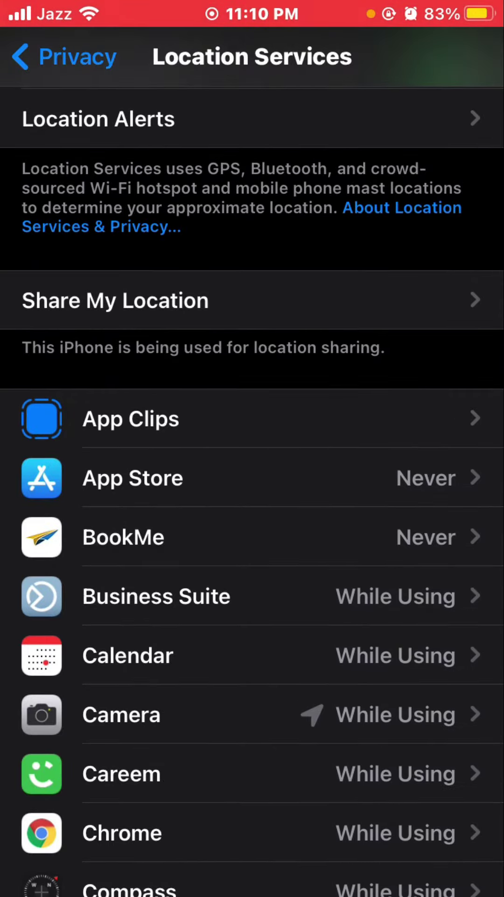
Change App Store location access to While Using the App and return to the list
click(253, 478)
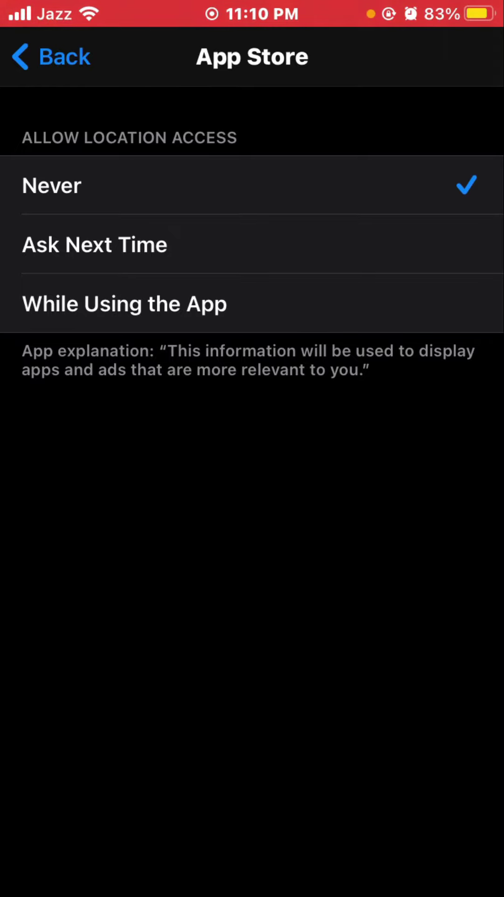
scroll(252, 280, up, 1)
click(94, 241)
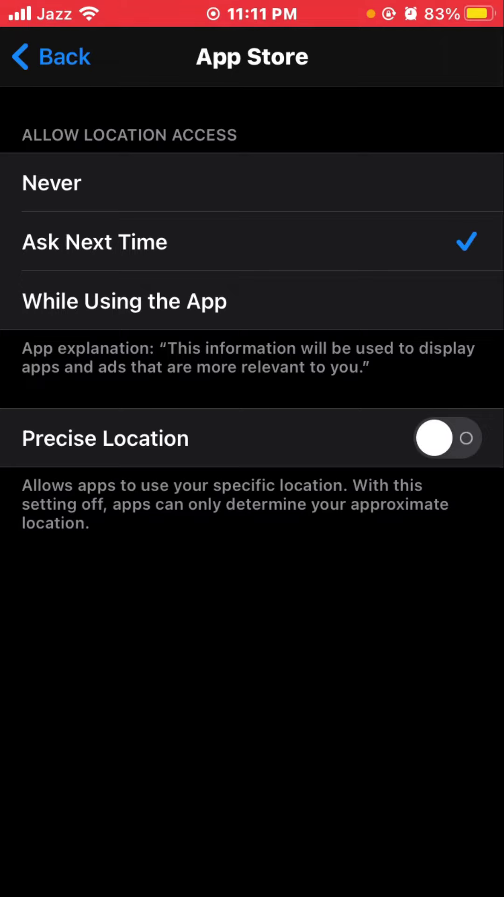
click(252, 302)
click(49, 57)
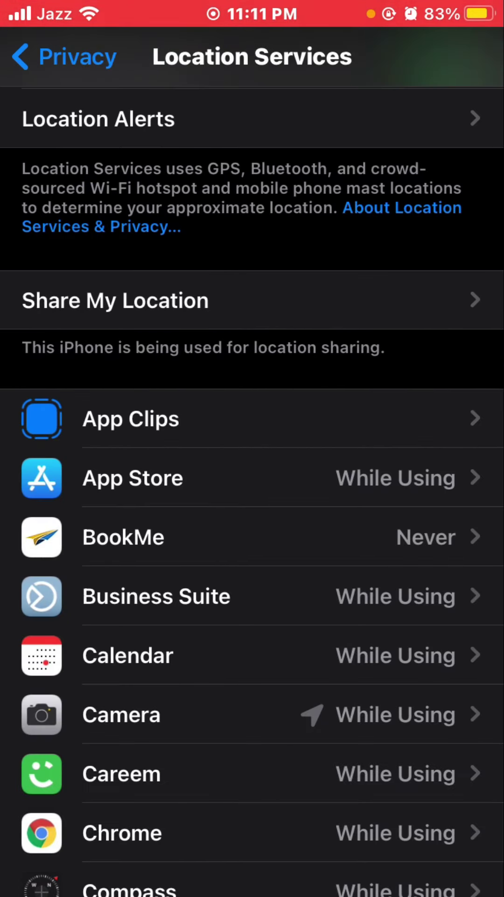
Back out from Location Services through Privacy to the main Settings list
click(63, 57)
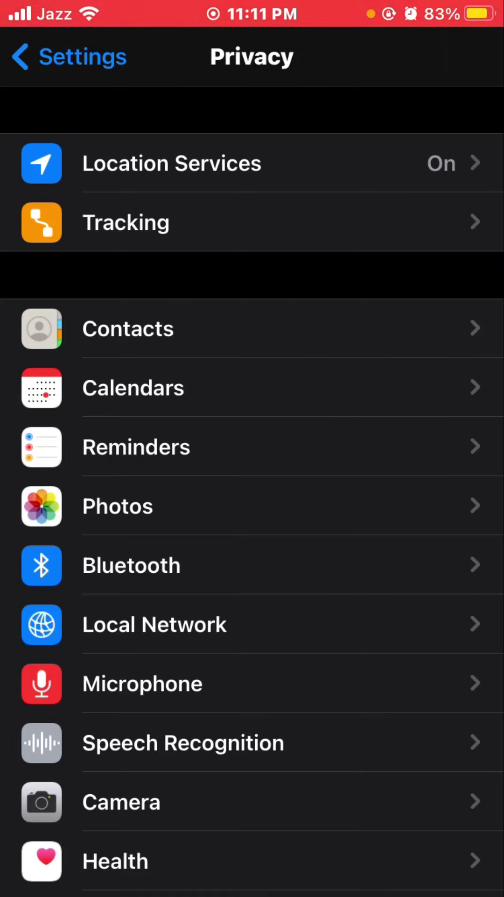
click(70, 57)
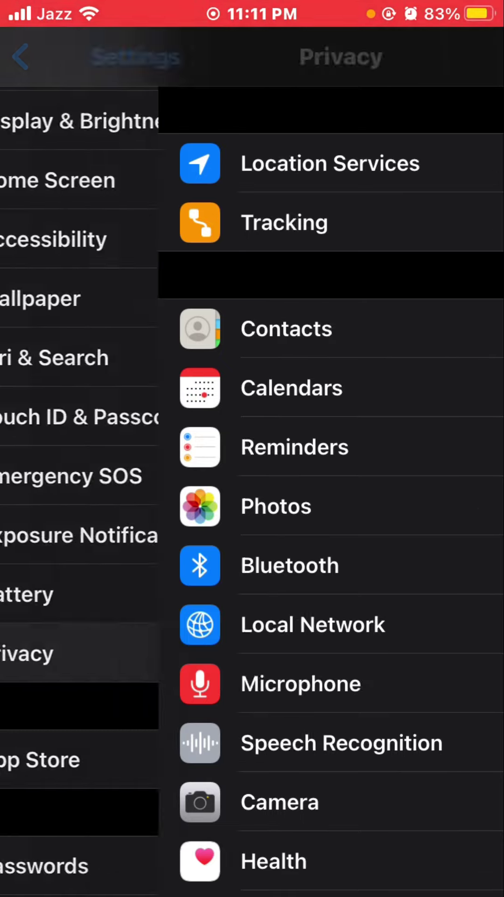